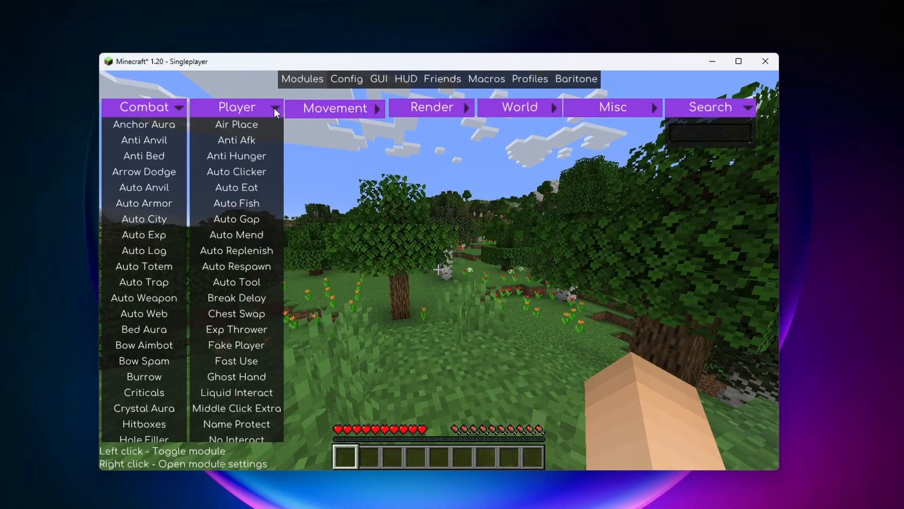
Expand the Movement, Render, World and Misc module lists in the Meteor ClickGUI.
left_click(370, 108)
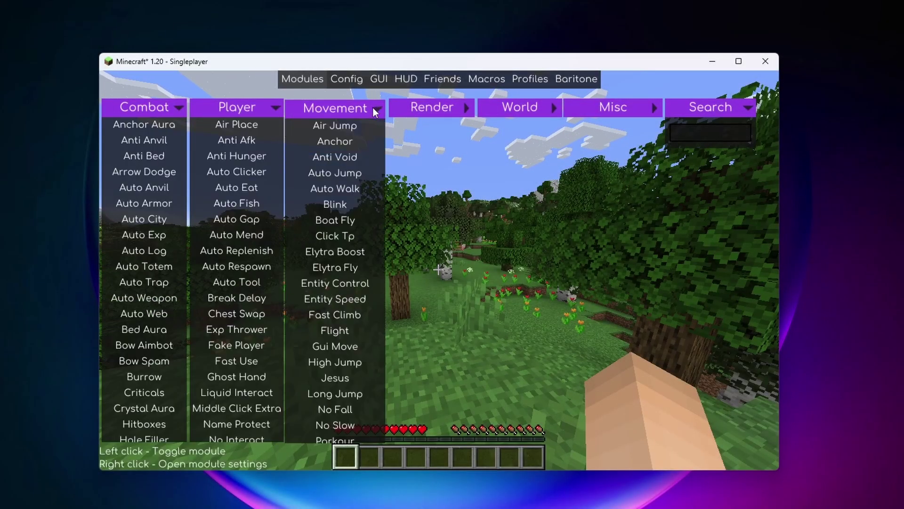
left_click(467, 109)
left_click(553, 110)
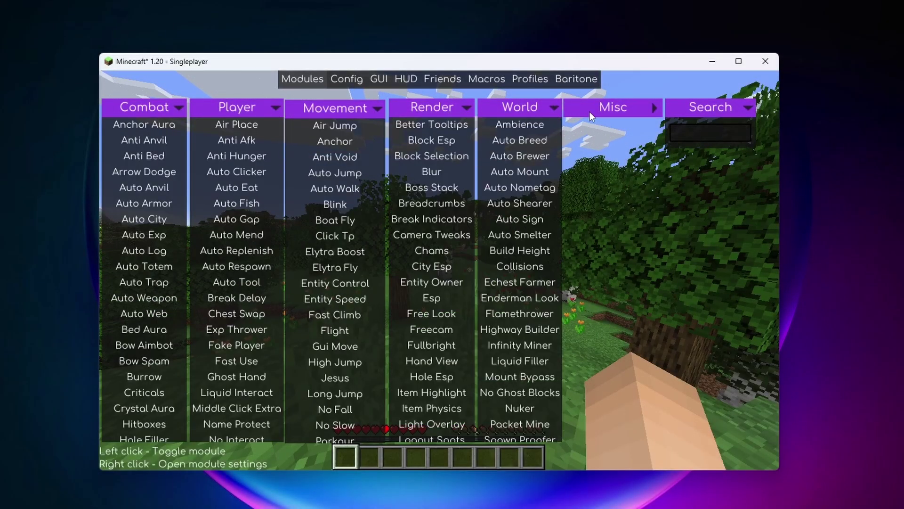
left_click(656, 113)
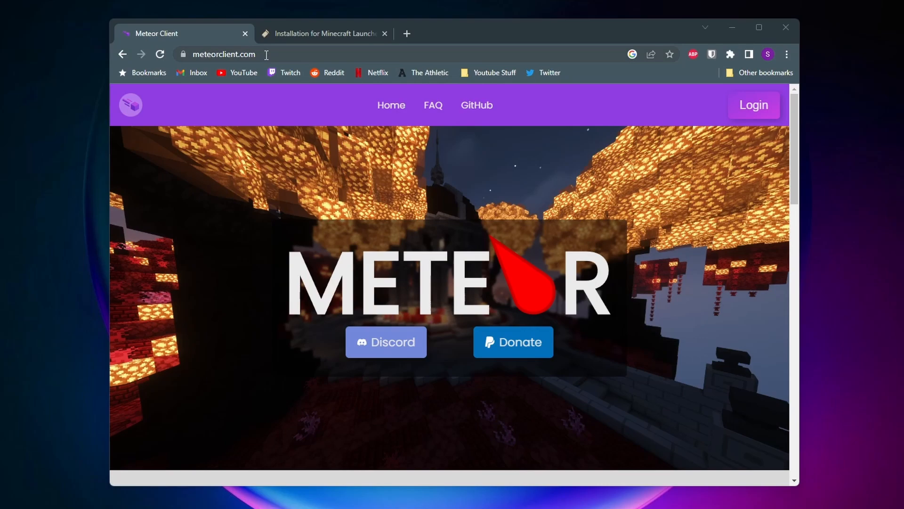
Download Meteor Client Dev Build 0.5.4 for 1.20 from meteorclient.com, then go to the Fabric installation page.
left_click(226, 54)
left_click(308, 112)
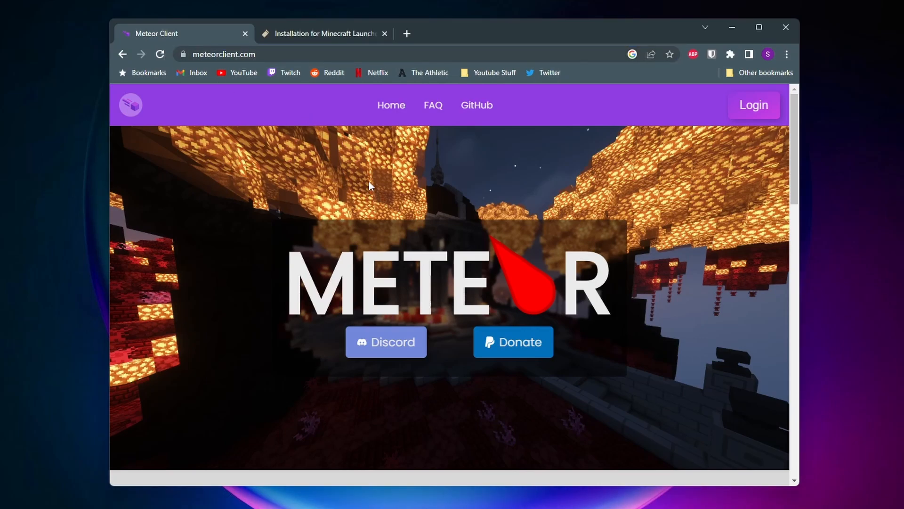
scroll(369, 180, "down", 5)
scroll(370, 180, "down", 3)
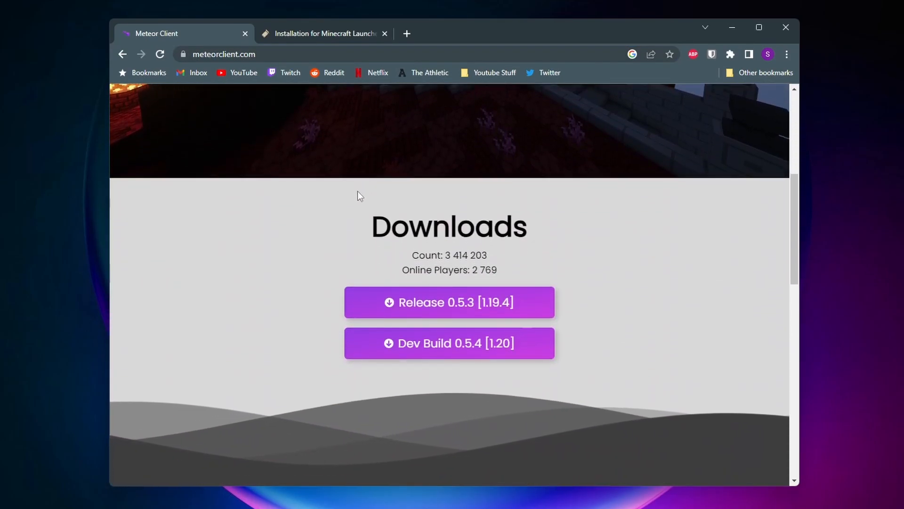
left_click(496, 350)
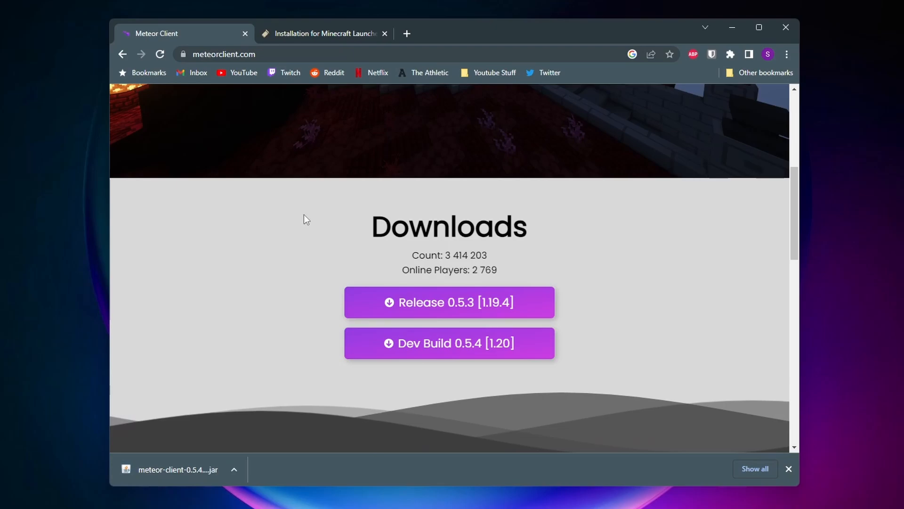
left_click(315, 34)
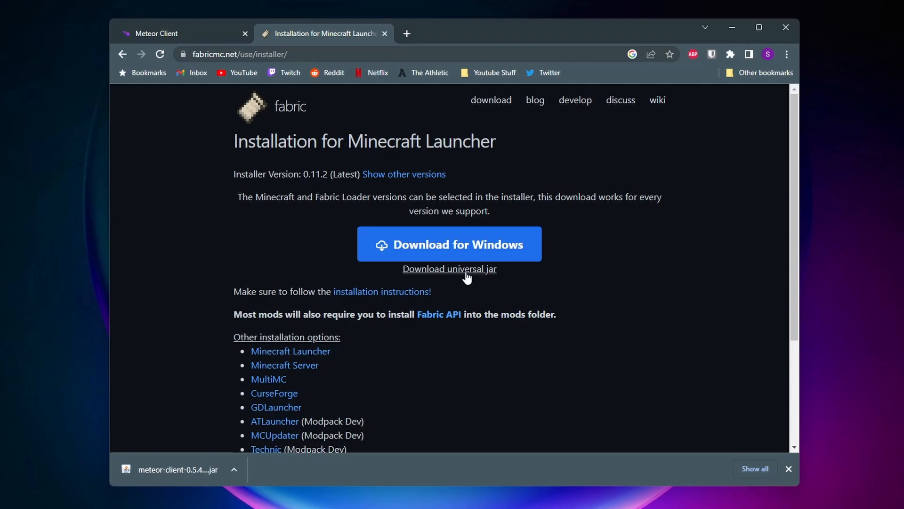
Download the universal Fabric installer jar and drag both downloaded jars onto the desktop.
left_click(450, 268)
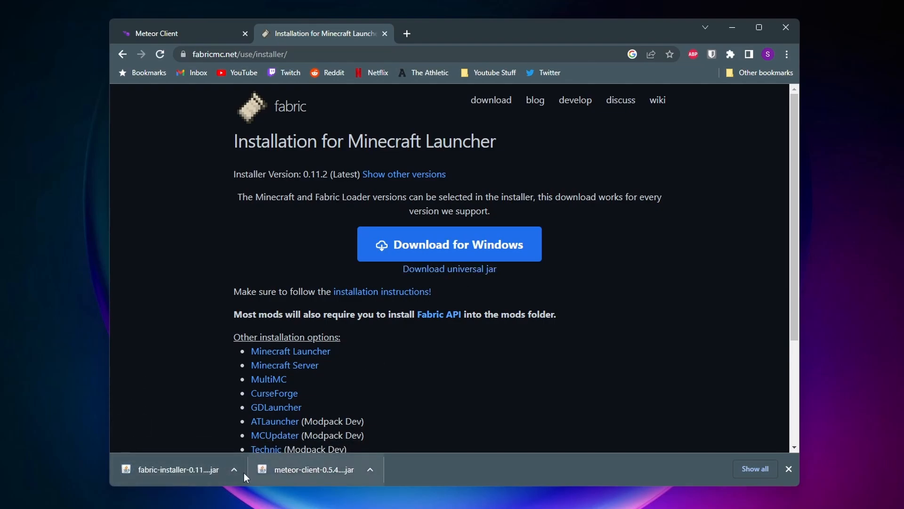
left_click_drag(206, 470, 87, 461)
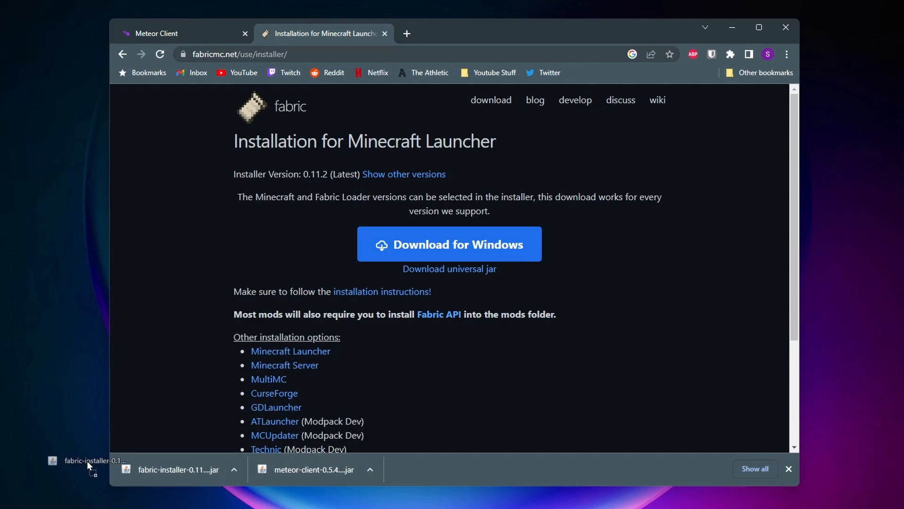
left_click_drag(302, 468, 43, 315)
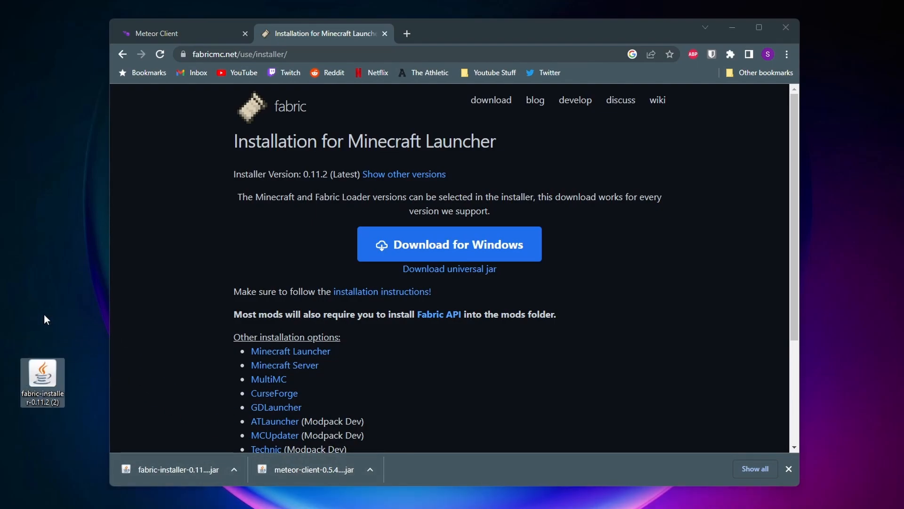
Close Chrome and group the meteor-client and fabric-installer jars near the top centre of the desktop.
left_click(786, 28)
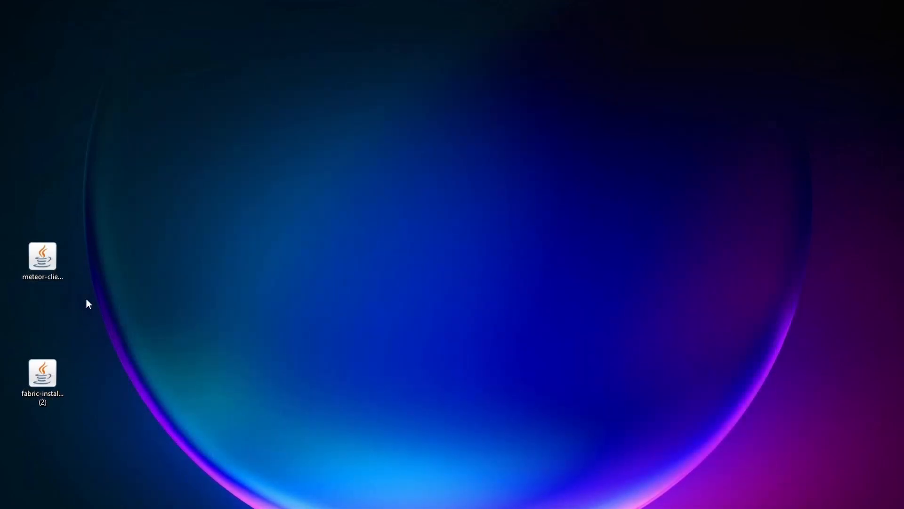
mouse_move(43, 261)
left_mouse_down()
mouse_move(171, 245)
mouse_move(197, 329)
left_mouse_up()
left_click_drag(44, 382, 398, 91)
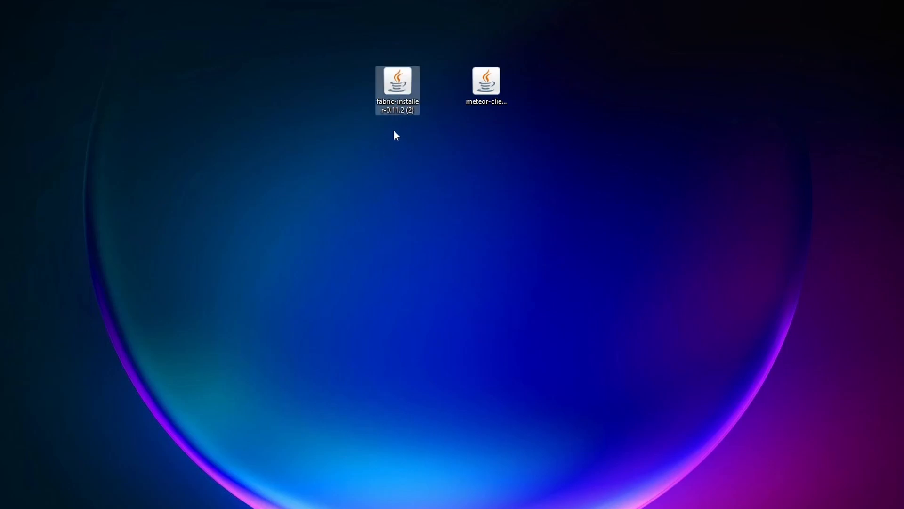
Launch the fabric-installer jar with Java(TM) Platform SE binary.
right_click(400, 93)
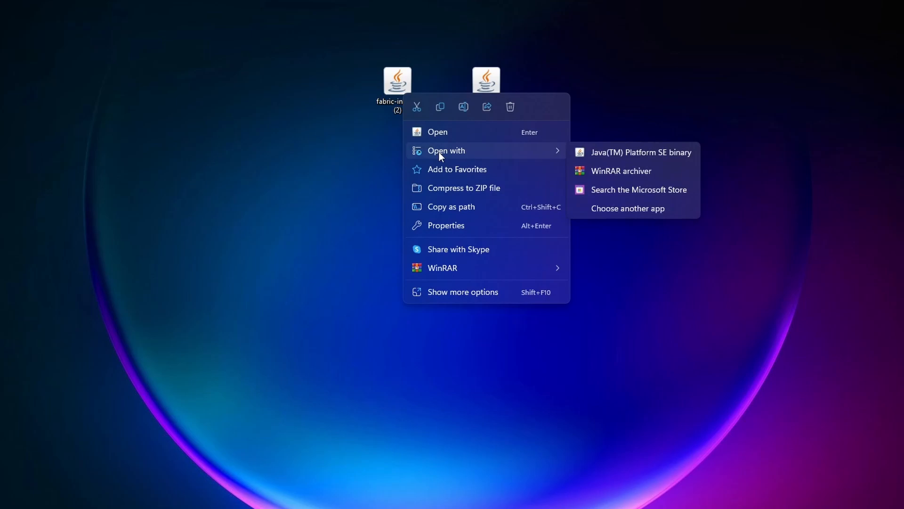
mouse_move(446, 151)
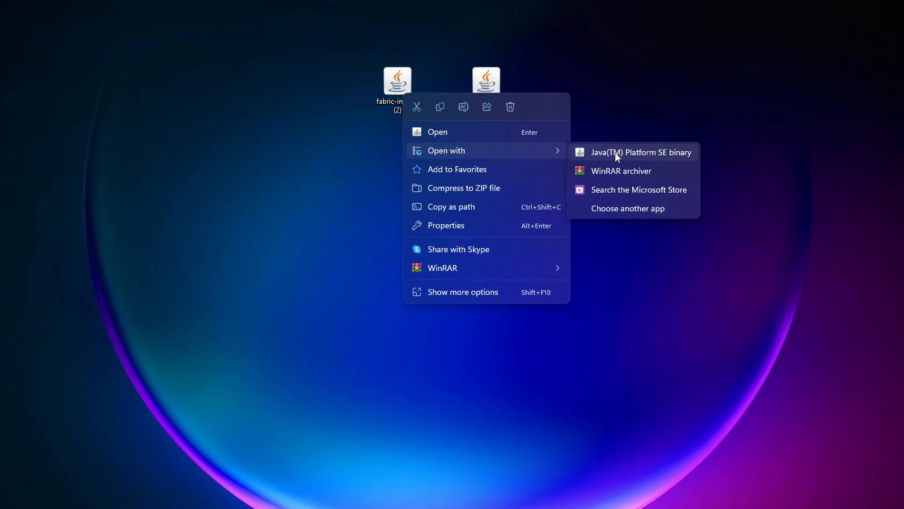
left_click(615, 153)
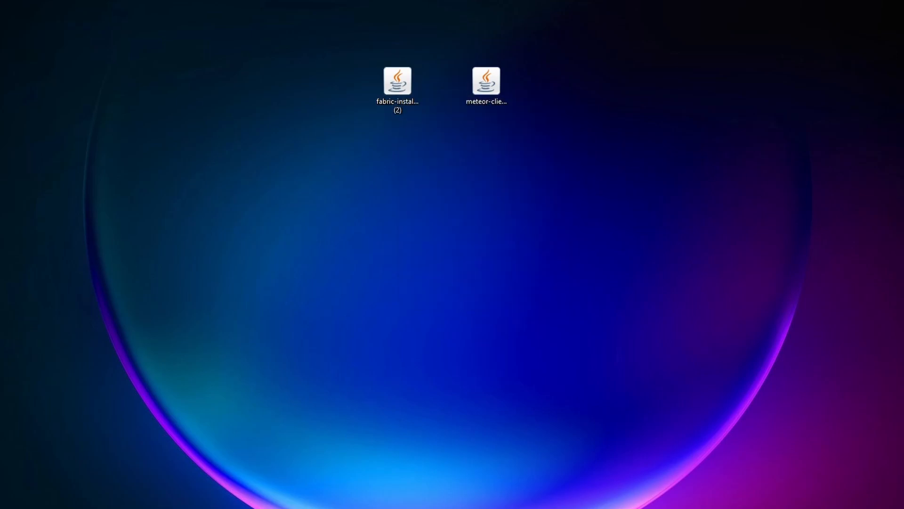
Install Fabric Loader 0.14.21 for Minecraft 1.20 and close the installer.
left_click_drag(611, 230, 445, 157)
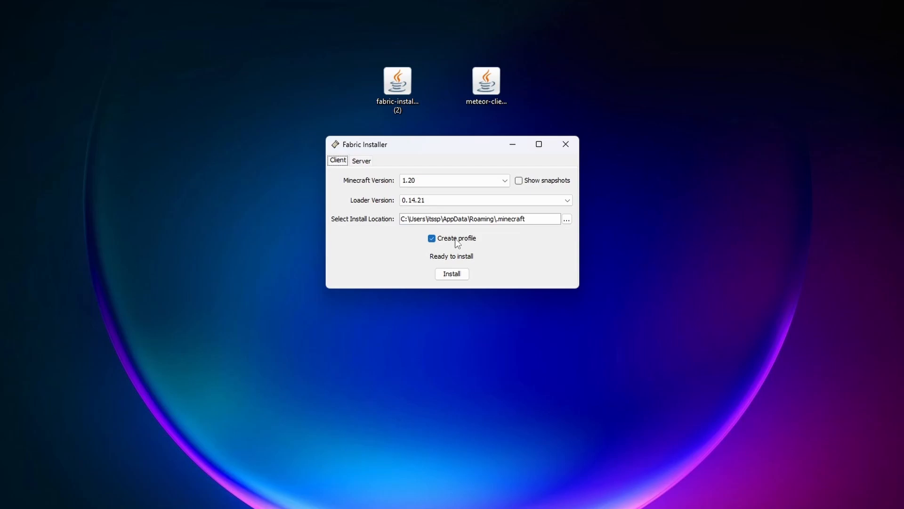
left_click(455, 276)
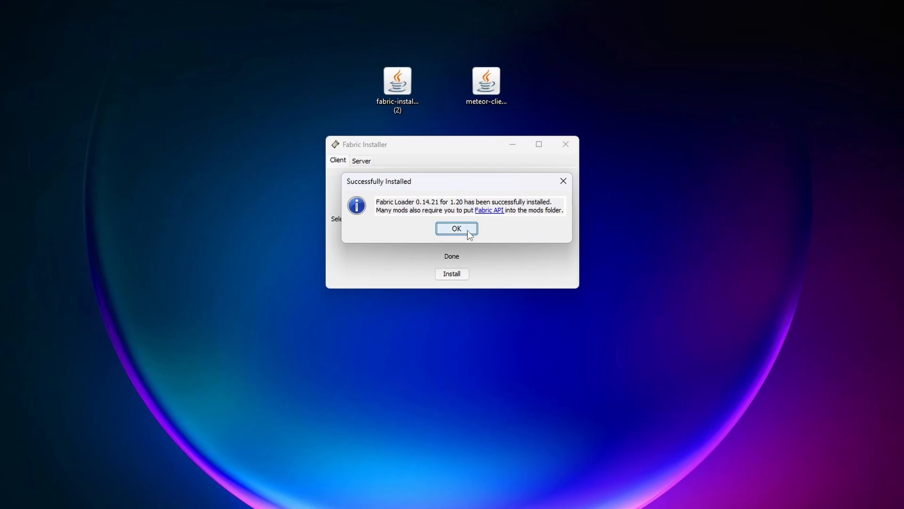
left_click(456, 228)
left_click(565, 144)
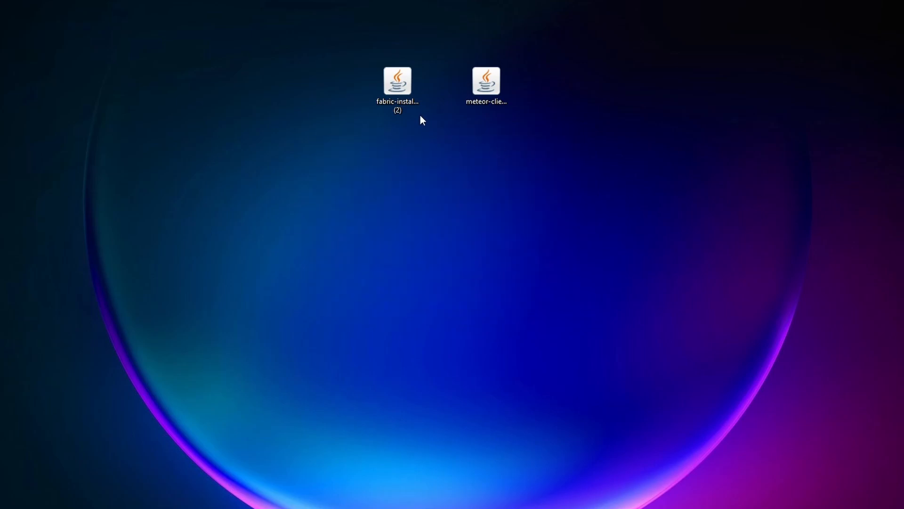
Delete the fabric-installer jar from the desktop.
right_click(400, 91)
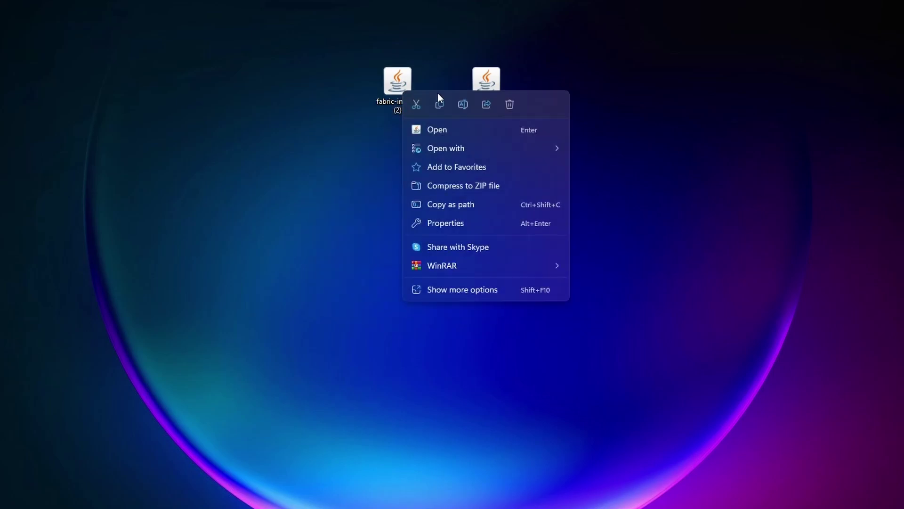
left_click(509, 105)
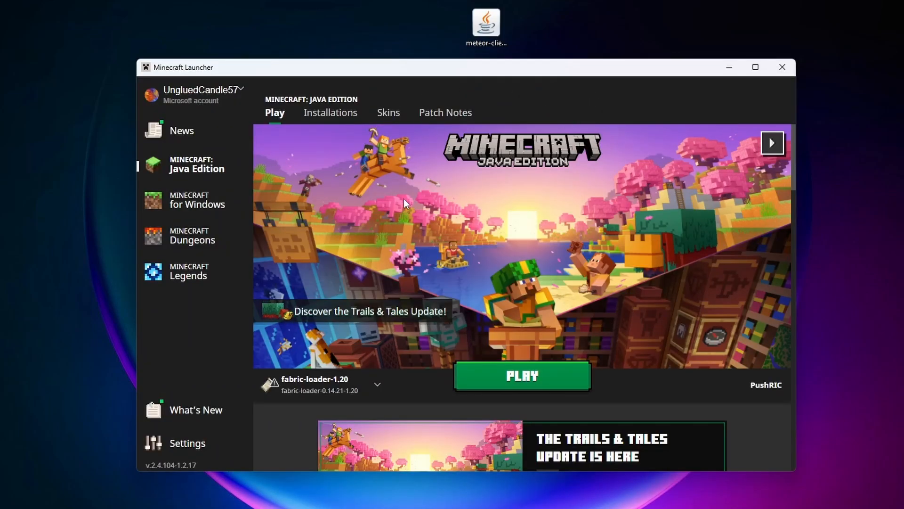
Choose fabric-loader-1.20 in the launcher and open its game folder from the Installations list.
left_click(377, 384)
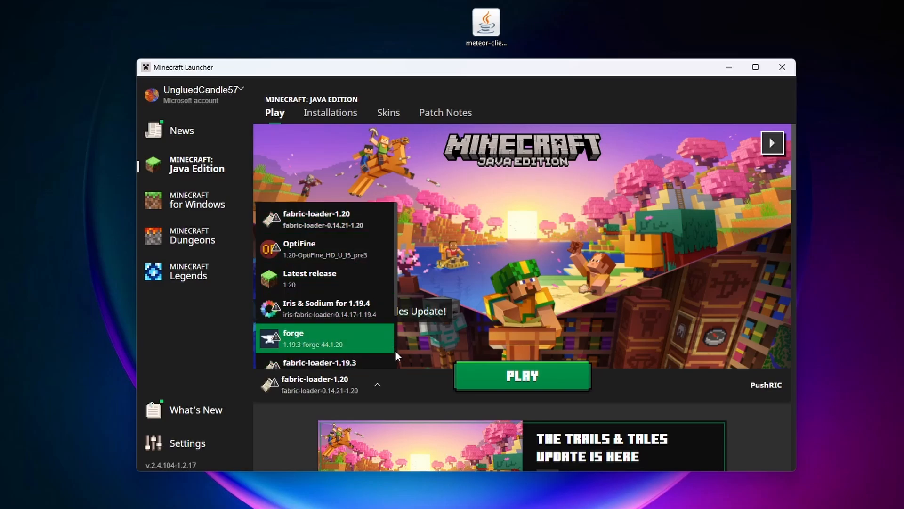
left_click(386, 383)
left_click(329, 113)
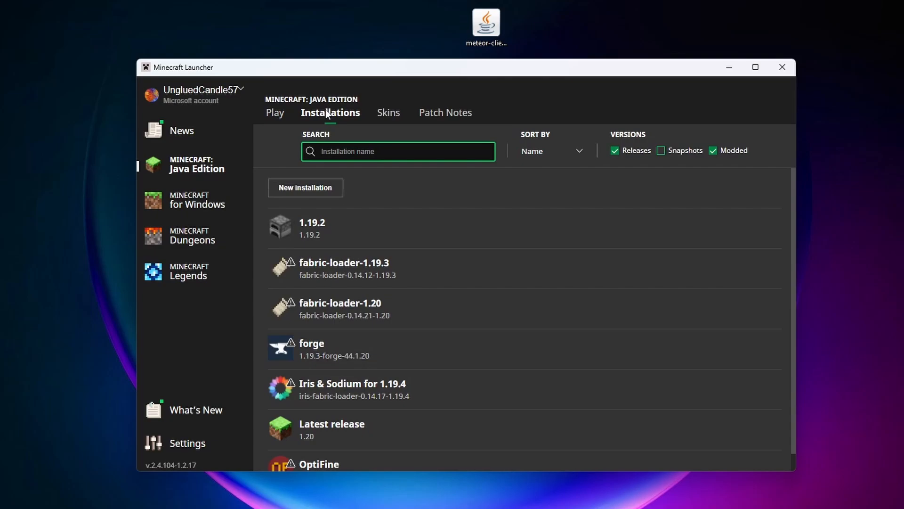
left_click(730, 150)
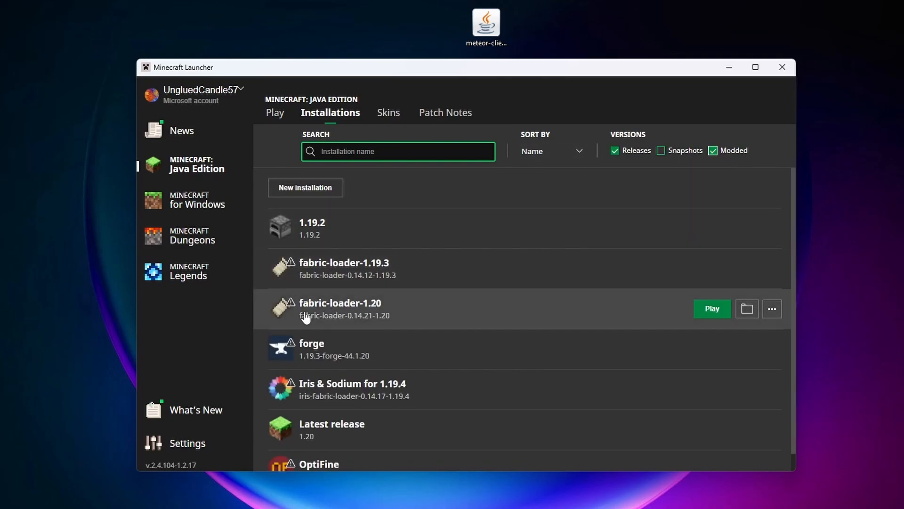
mouse_move(495, 308)
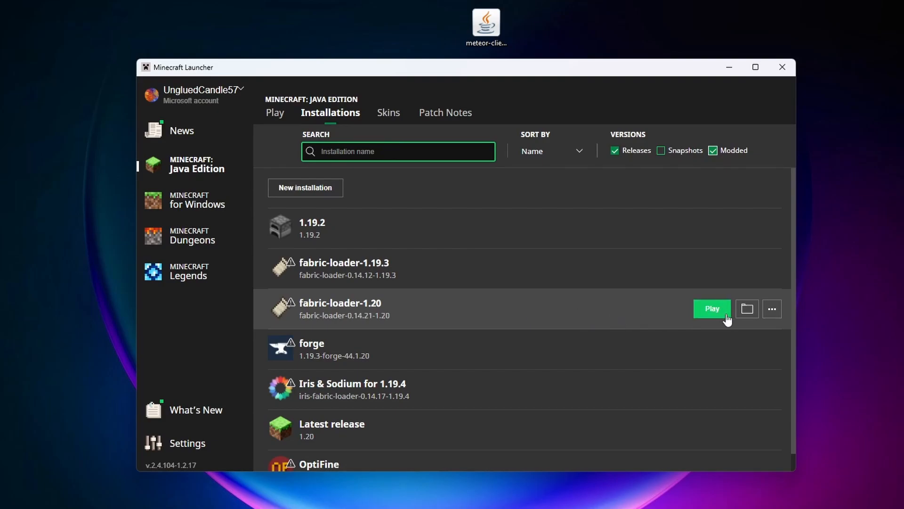
left_click(747, 309)
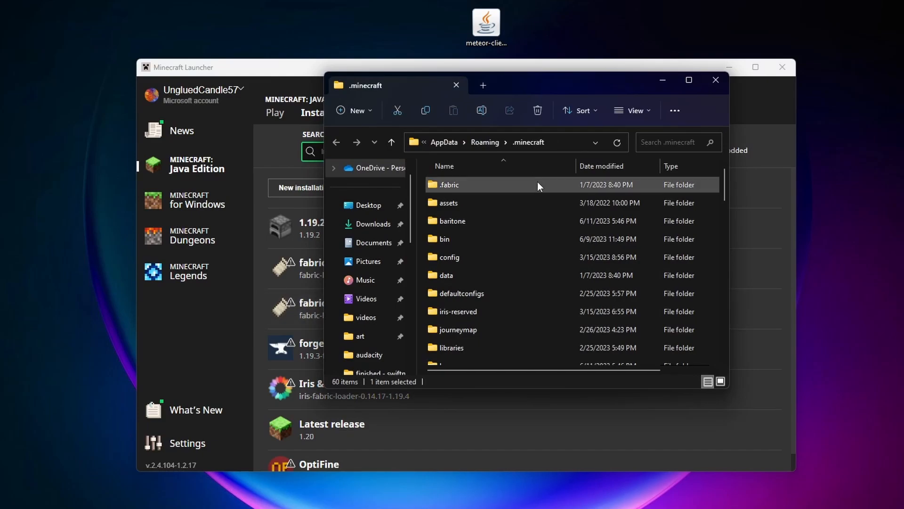
scroll(540, 210, "down", 3)
type("m")
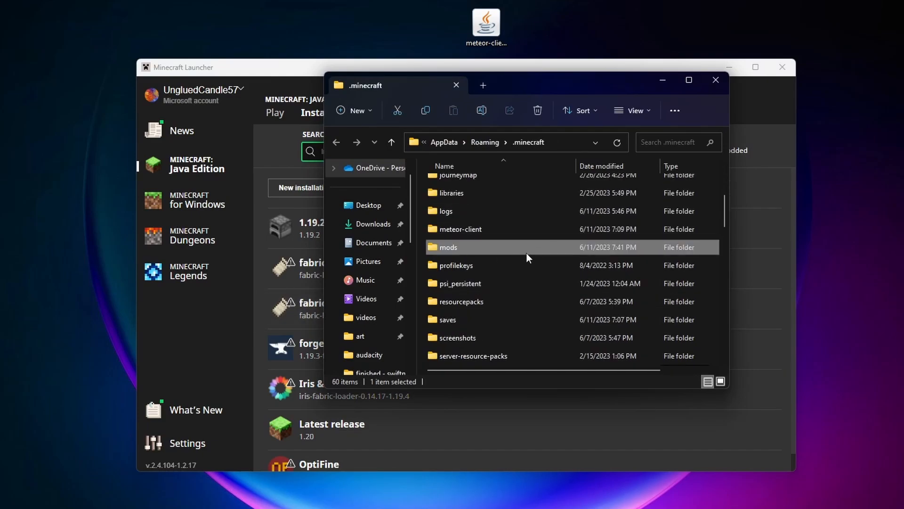
Delete the old mods folder in .minecraft and create a new folder named mods.
right_click(499, 251)
left_click(584, 266)
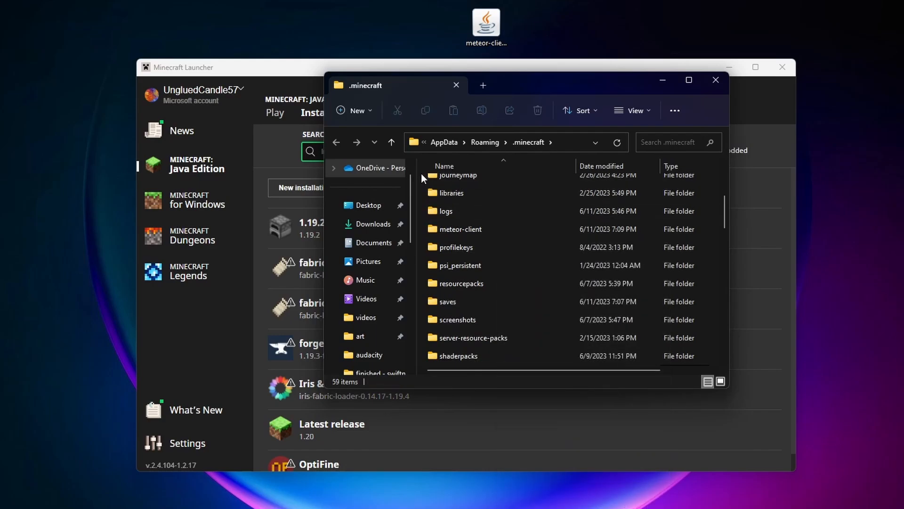
right_click(423, 176)
mouse_move(467, 268)
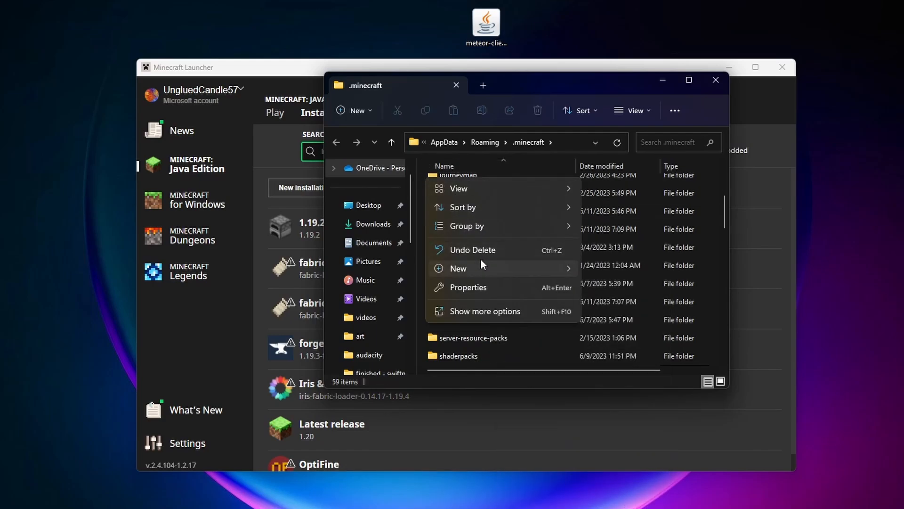
left_click(610, 275)
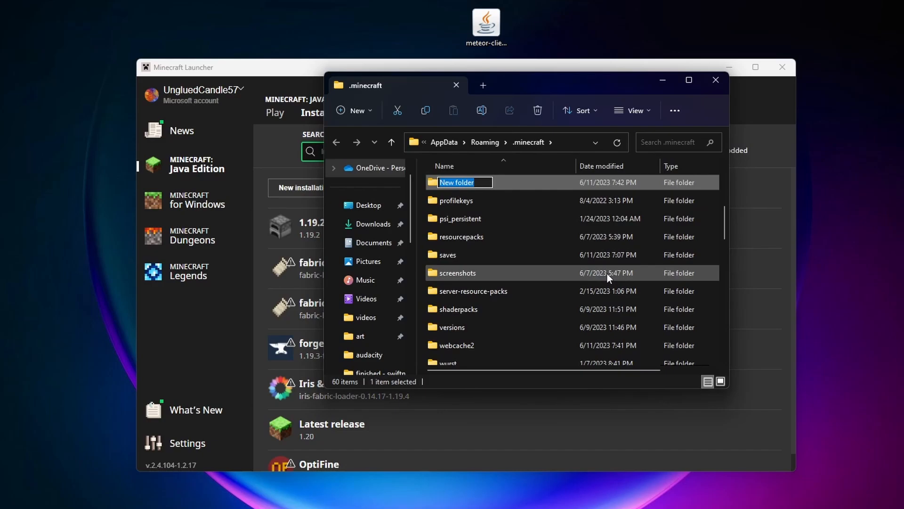
type("mo")
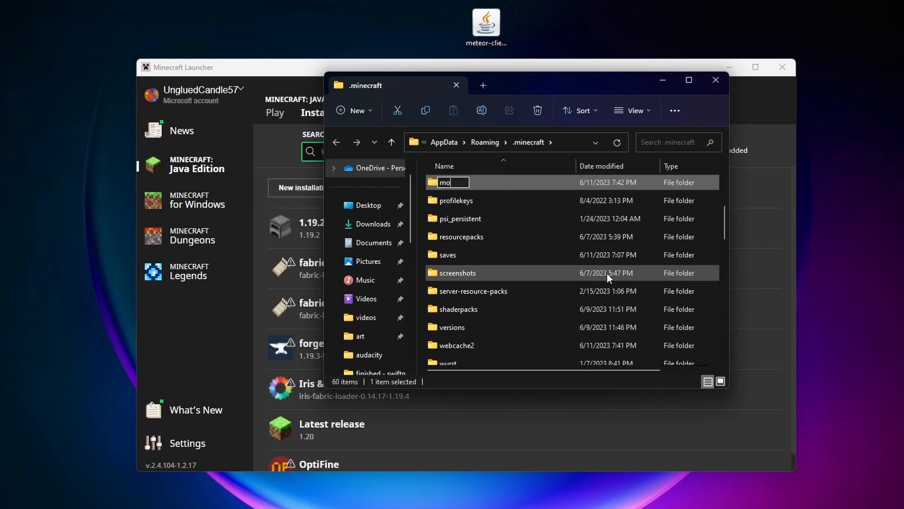
type("ds")
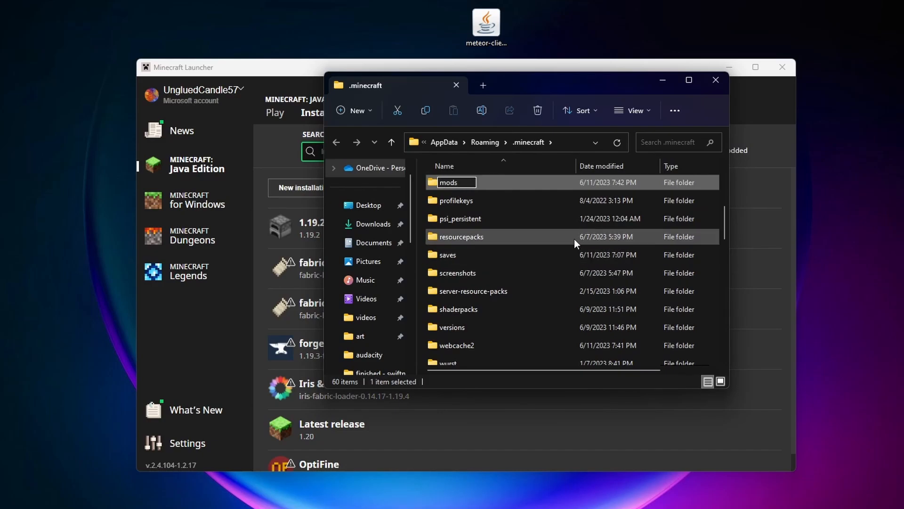
key("Return")
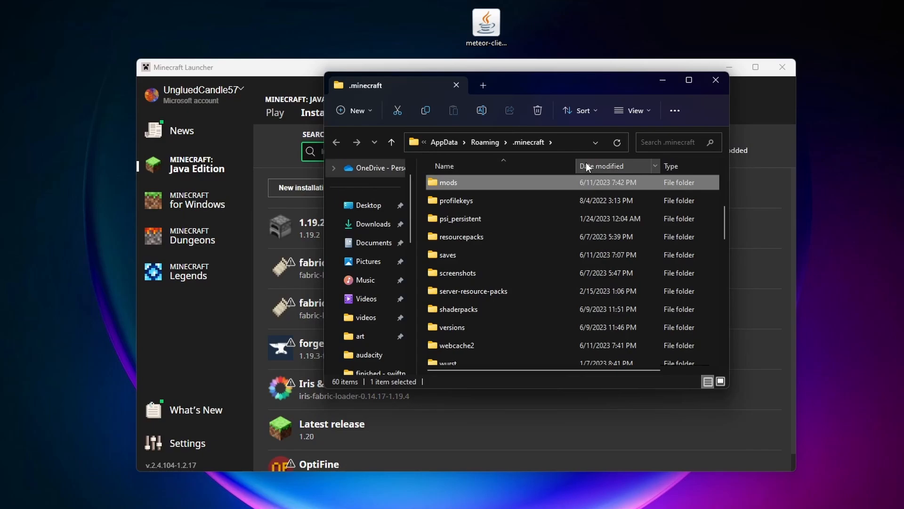
Move the meteor-client jar from the desktop into the new mods folder and close Explorer.
double_click(511, 185)
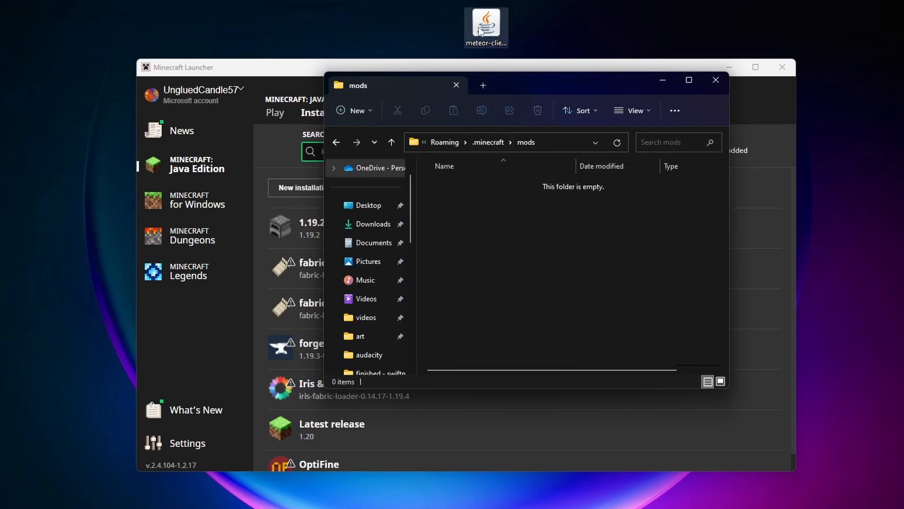
left_click_drag(486, 25, 510, 217)
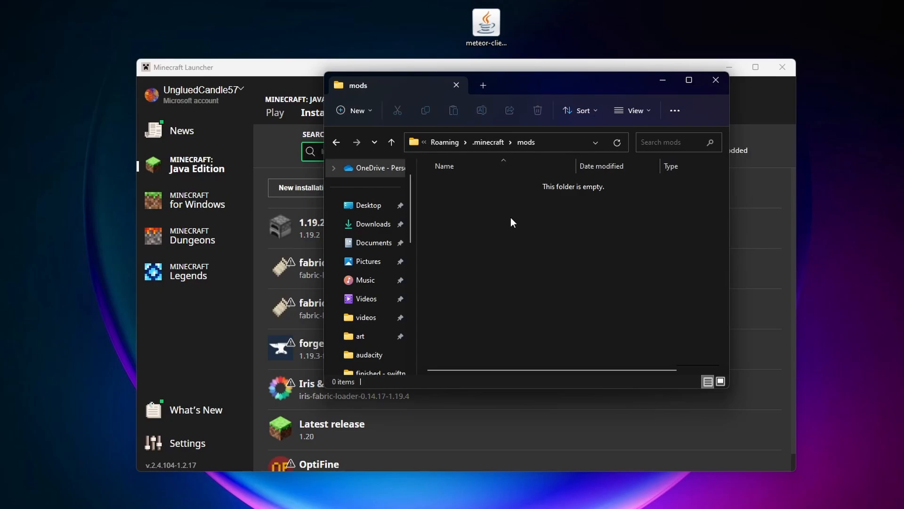
left_click(716, 80)
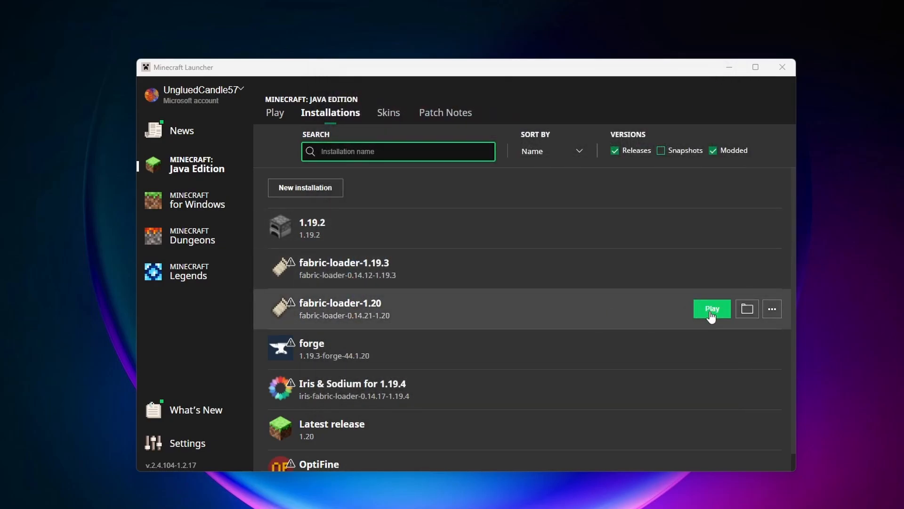
Play the fabric-loader-1.20 installation to launch Minecraft 1.20 into a singleplayer world.
left_click(711, 311)
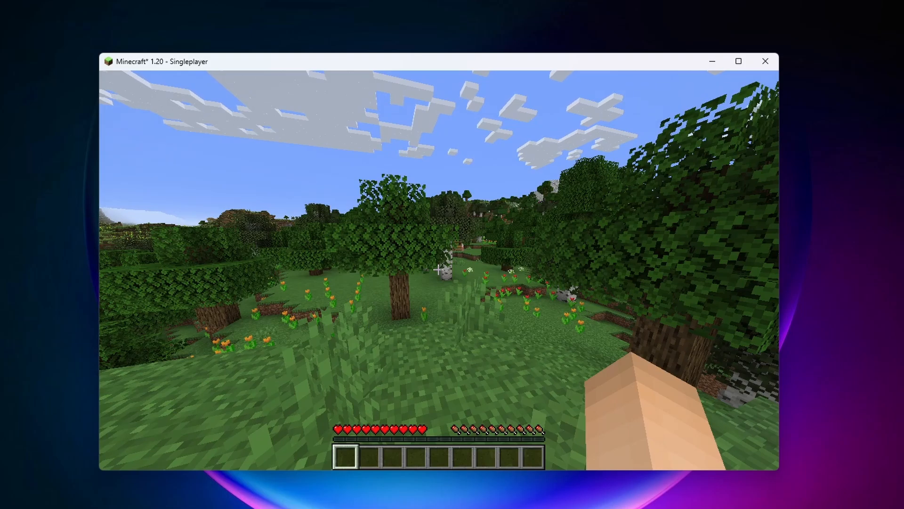
Bring up the Meteor ClickGUI with Right Shift and collapse the Combat, Player, Movement, Render, World and Misc lists.
key("shift_r")
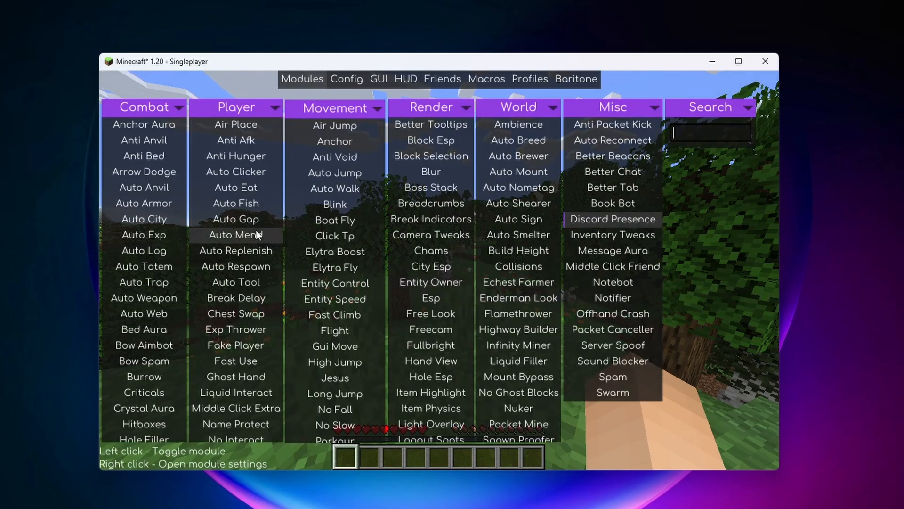
left_click(156, 108)
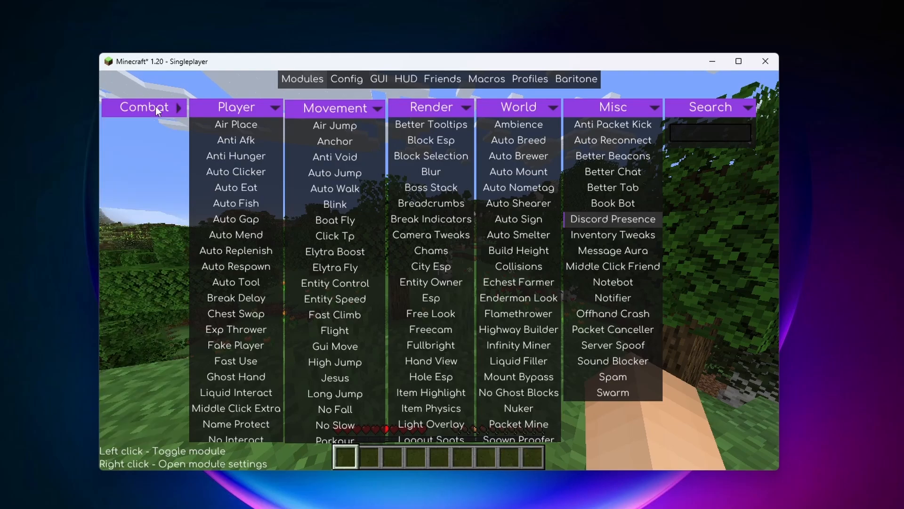
left_click(266, 106)
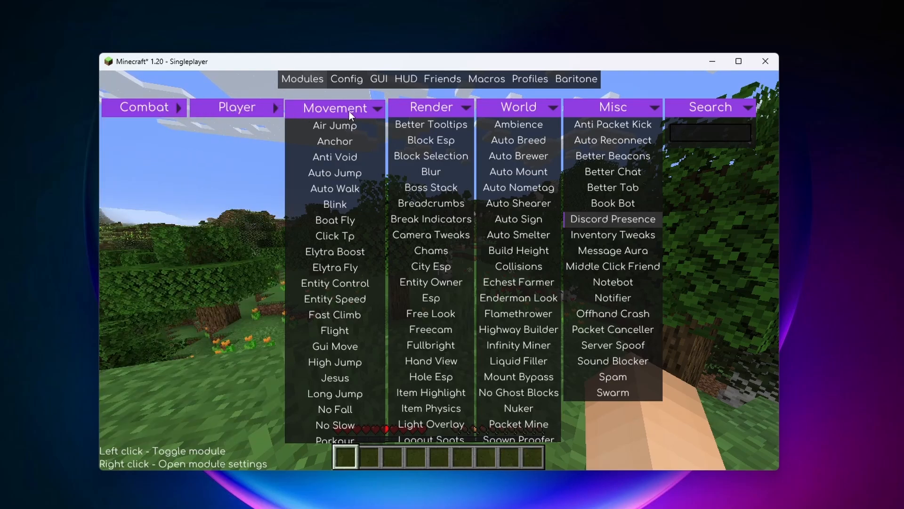
left_click(349, 108)
left_click(444, 107)
left_click(544, 107)
left_click(612, 106)
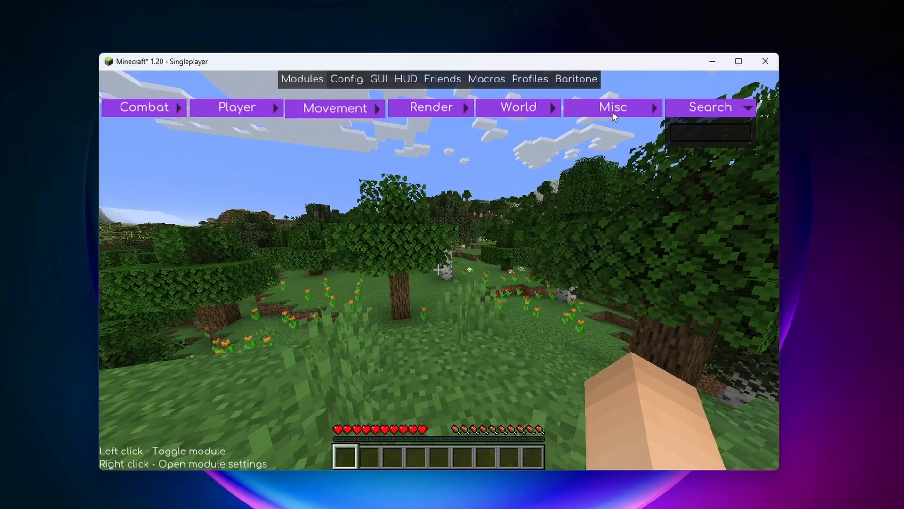